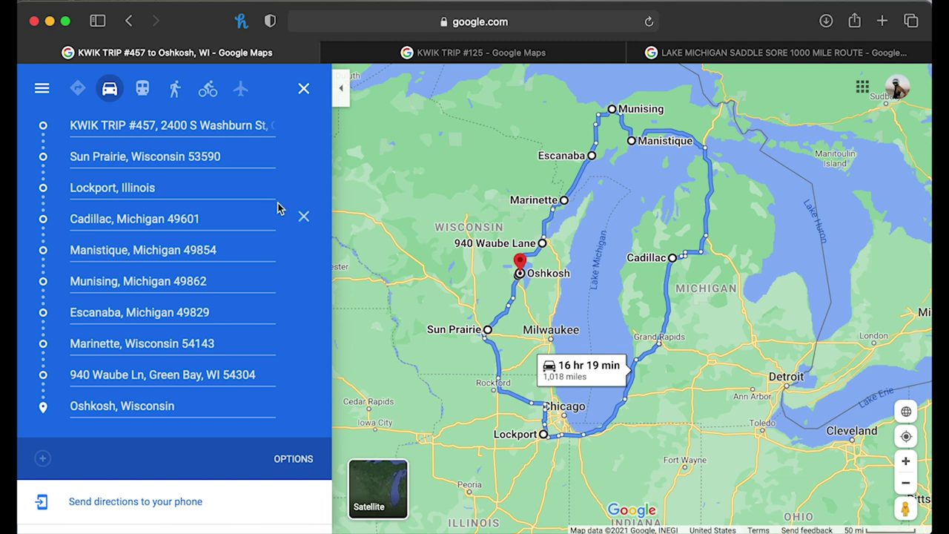
Step: Compare the Oshkosh round-trip directions with the custom Lake Michigan route map, closing the map's open step-by-step directions
{"action": "left_click", "coordinate": [695, 52]}
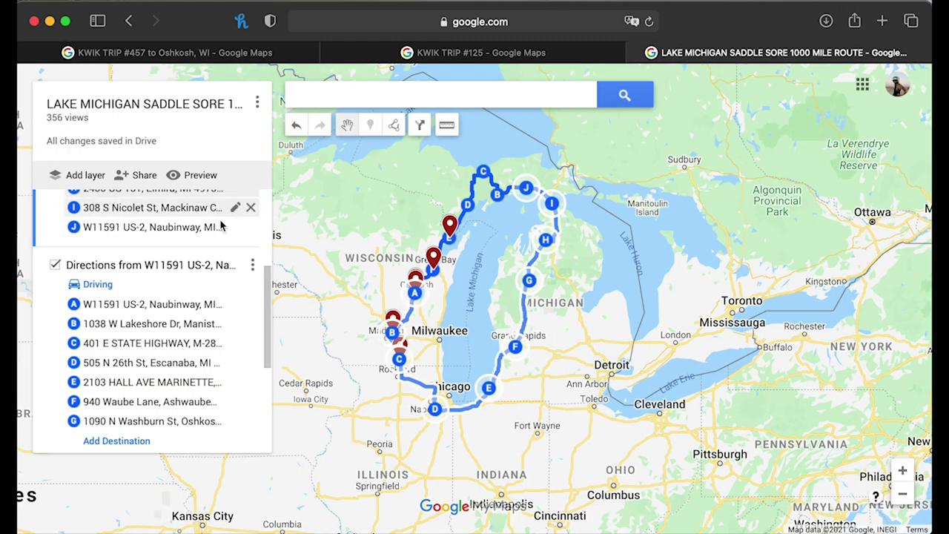
{"action": "left_click", "coordinate": [126, 58]}
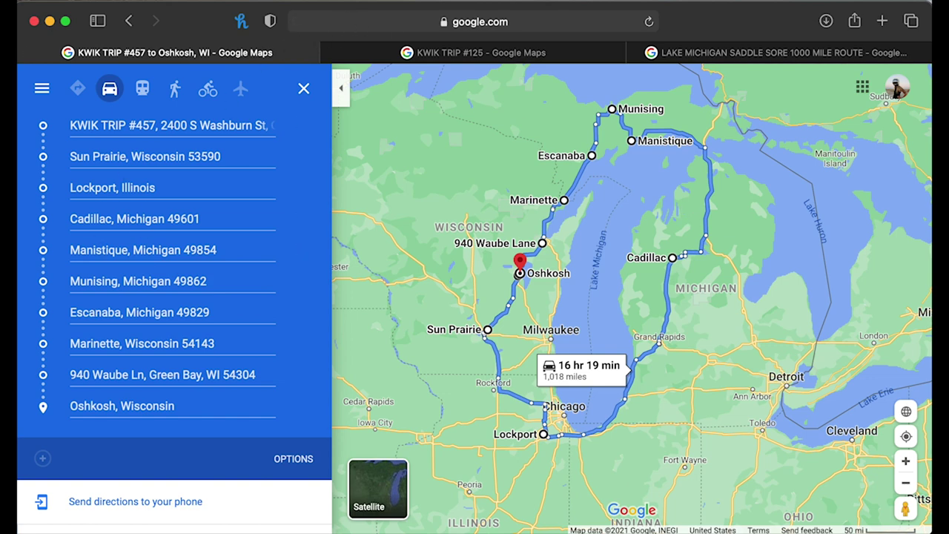
{"action": "scroll", "coordinate": [892, 443], "scroll_direction": "down", "scroll_amount": 3}
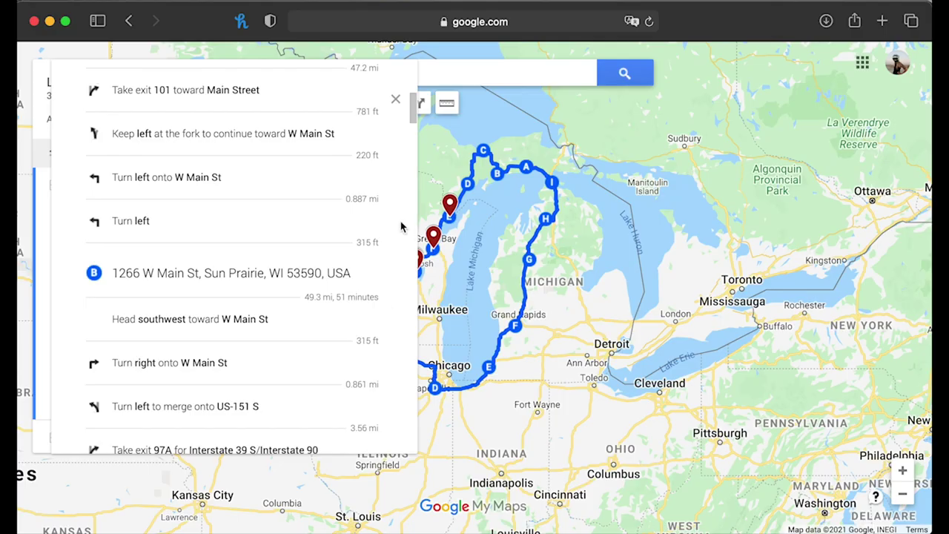
{"action": "scroll", "coordinate": [345, 230], "scroll_direction": "up", "scroll_amount": 10}
{"action": "left_click", "coordinate": [395, 99]}
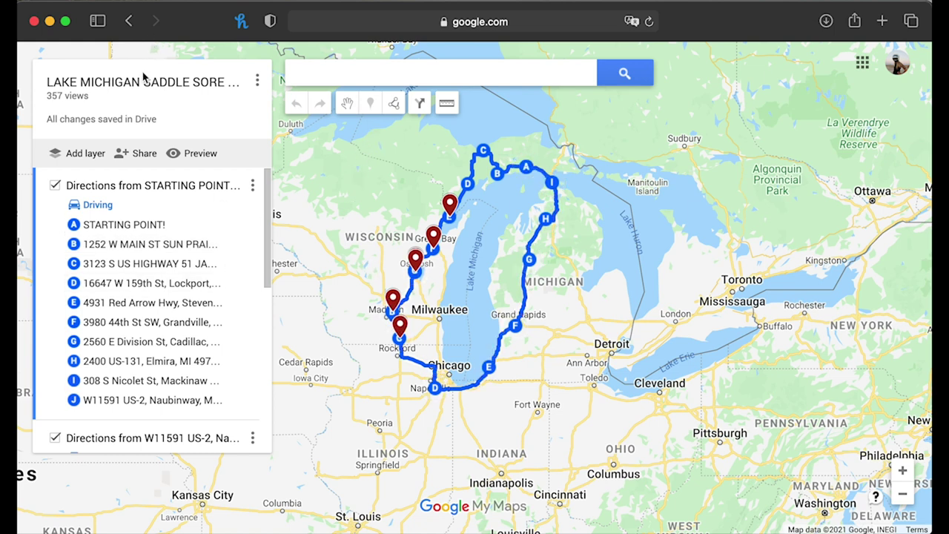
Step: Open the step-by-step directions of the layer beginning at STARTING POINT and read each leg's distance and duration through stop C
{"action": "left_click", "coordinate": [253, 187]}
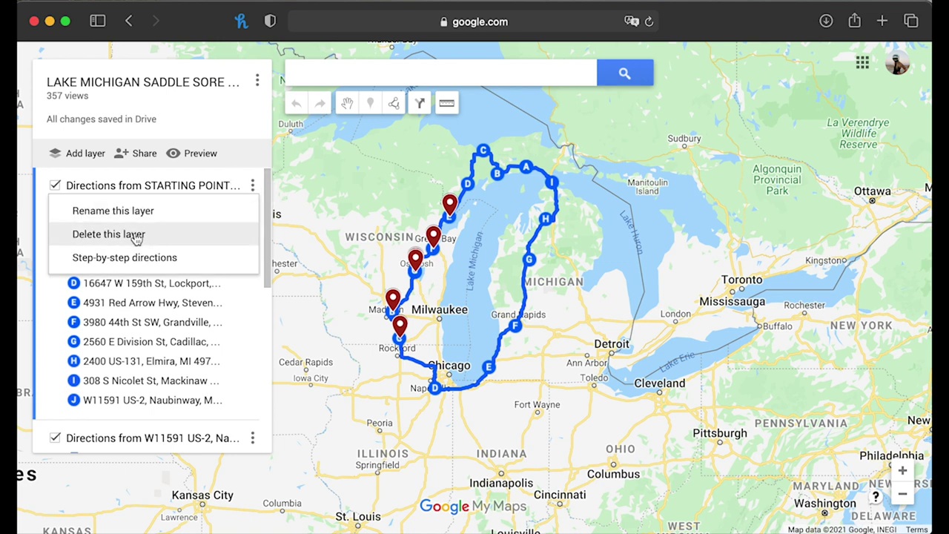
{"action": "left_click", "coordinate": [123, 257]}
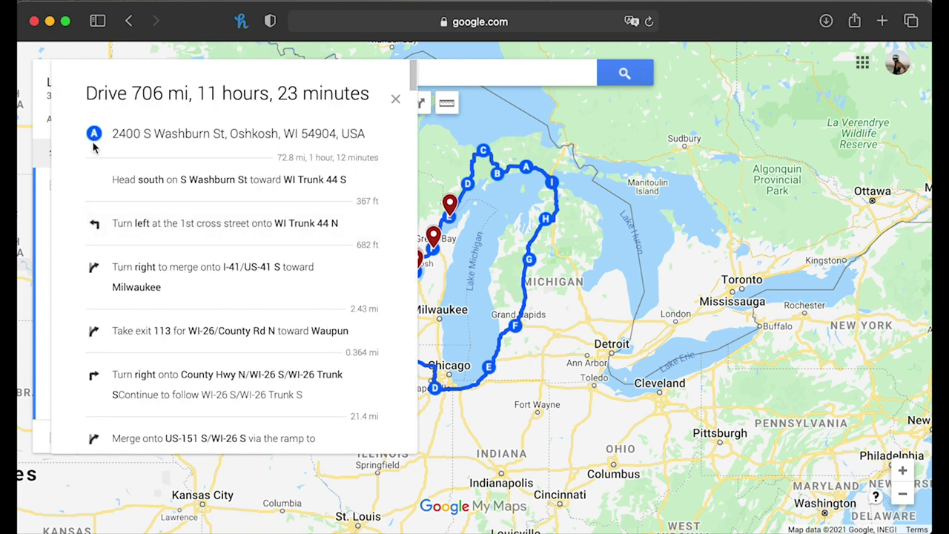
{"action": "scroll", "coordinate": [244, 236], "scroll_direction": "down", "scroll_amount": 5}
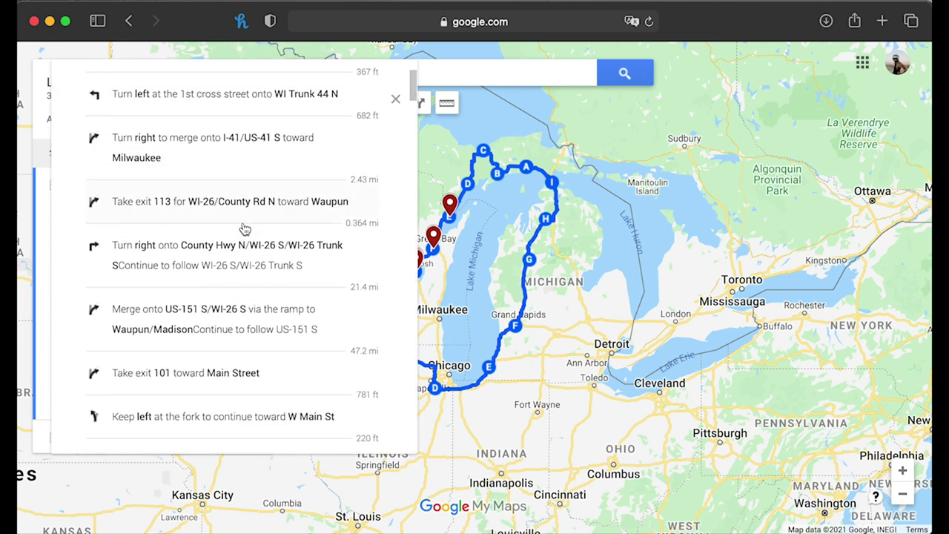
{"action": "scroll", "coordinate": [244, 229], "scroll_direction": "up", "scroll_amount": 5}
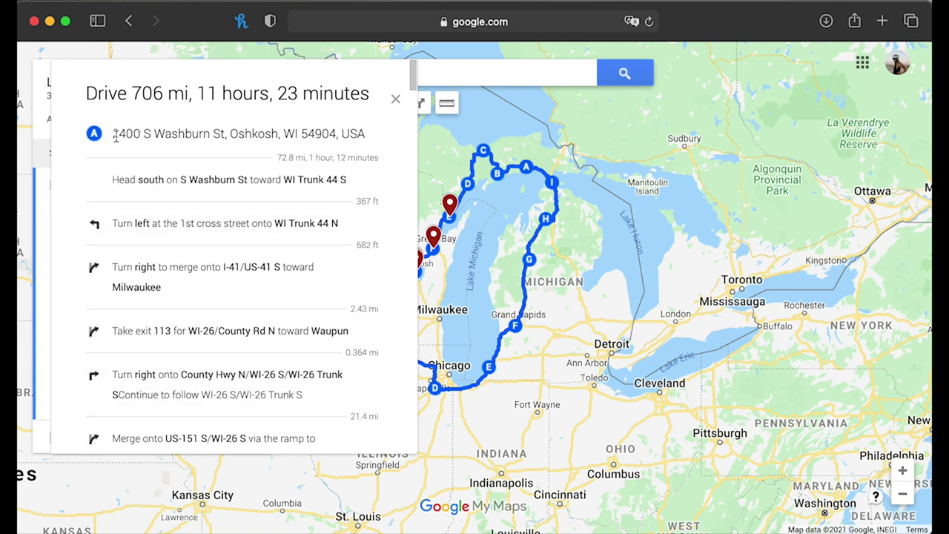
{"action": "left_click_drag", "start_coordinate": [128, 133], "coordinate": [329, 134]}
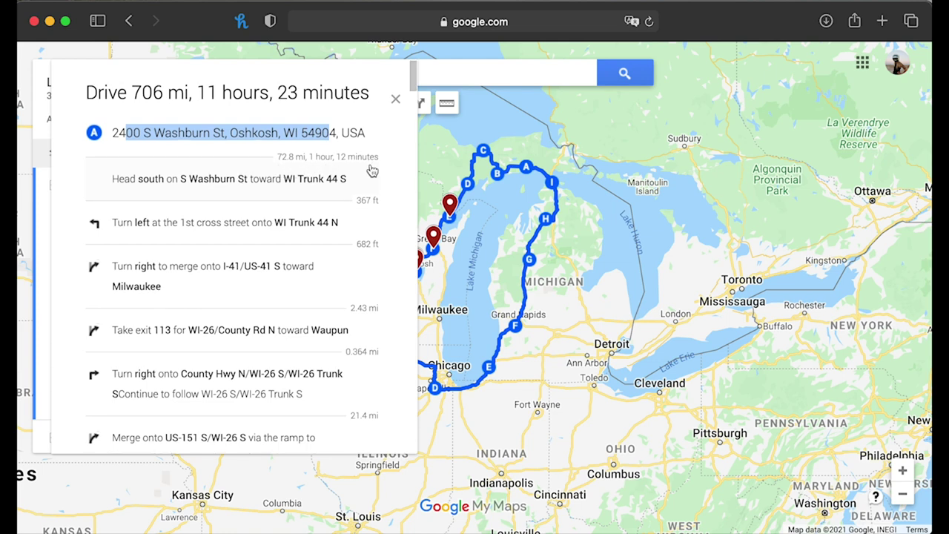
{"action": "scroll", "coordinate": [372, 171], "scroll_direction": "down", "scroll_amount": 3}
{"action": "scroll", "coordinate": [372, 171], "scroll_direction": "up", "scroll_amount": 3}
{"action": "scroll", "coordinate": [372, 172], "scroll_direction": "down", "scroll_amount": 12}
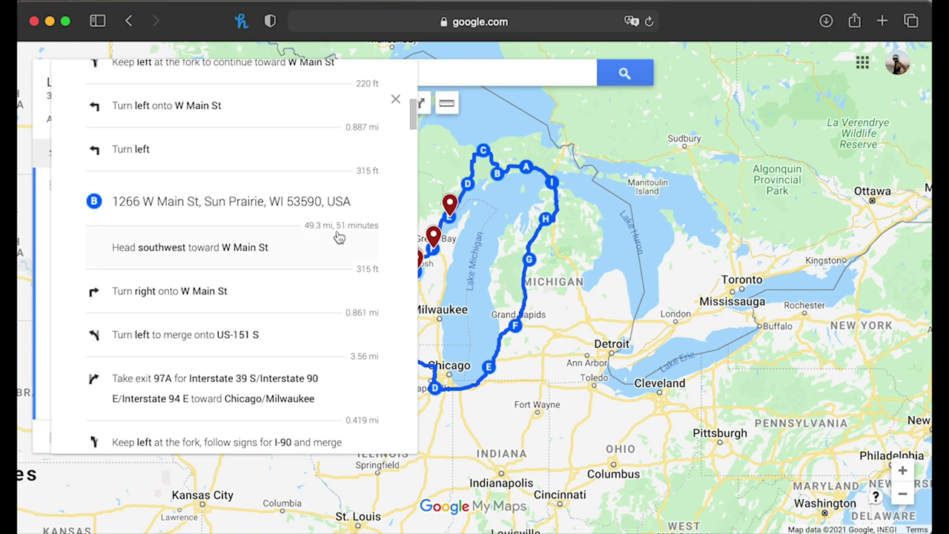
{"action": "scroll", "coordinate": [370, 239], "scroll_direction": "down", "scroll_amount": 3}
{"action": "scroll", "coordinate": [373, 238], "scroll_direction": "down", "scroll_amount": 10}
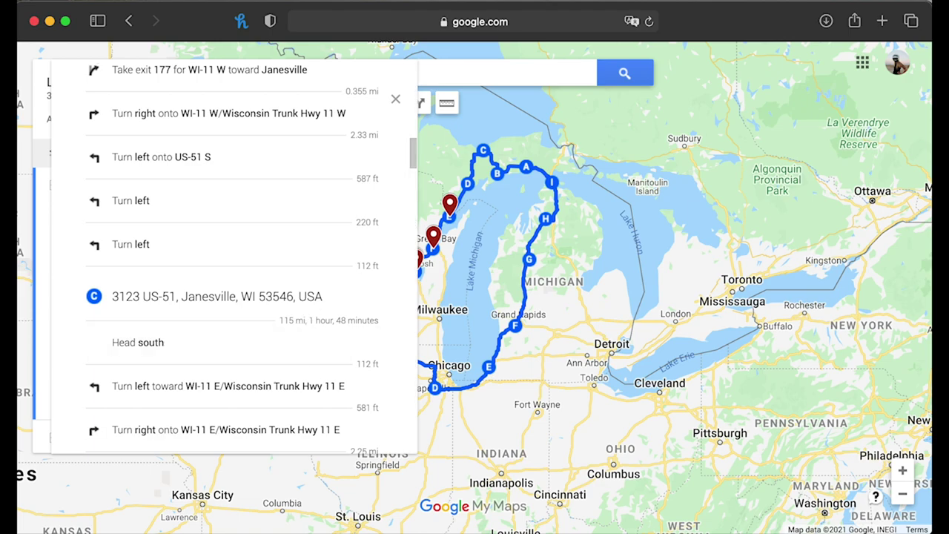
Step: Switch to the Excel ride plan and fill in row 5 of the blank form with distance 72.8 and time allowed 1:12
{"action": "key", "text": "super+Tab"}
{"action": "left_click", "coordinate": [83, 257]}
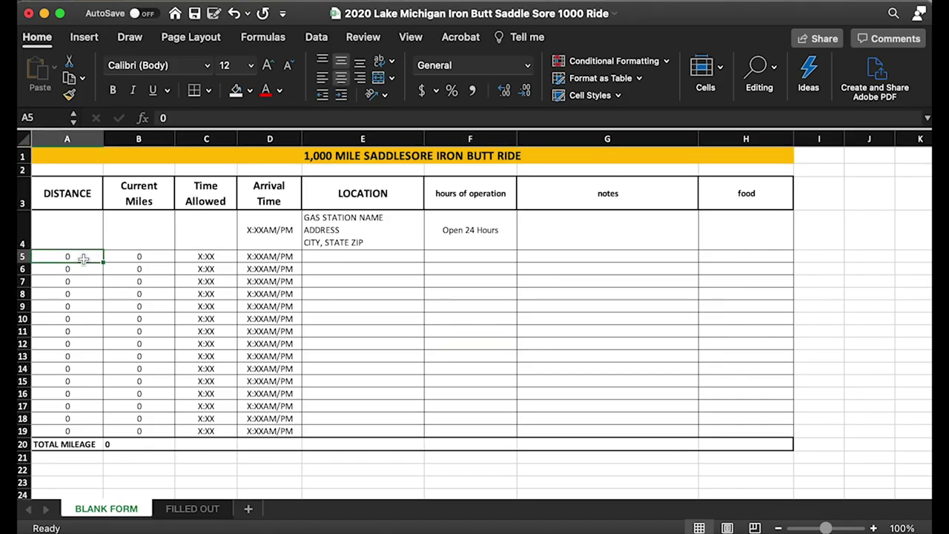
{"action": "left_click", "coordinate": [330, 230]}
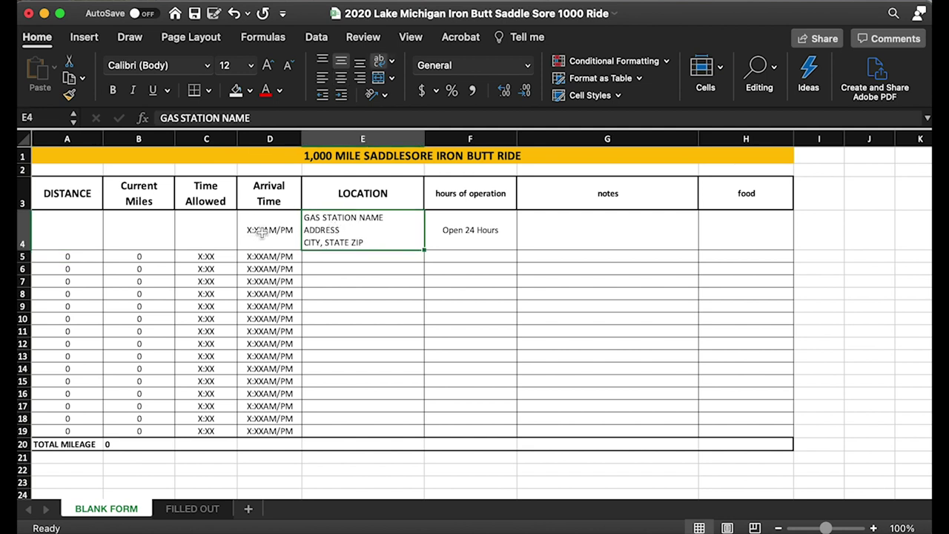
{"action": "left_click", "coordinate": [62, 256]}
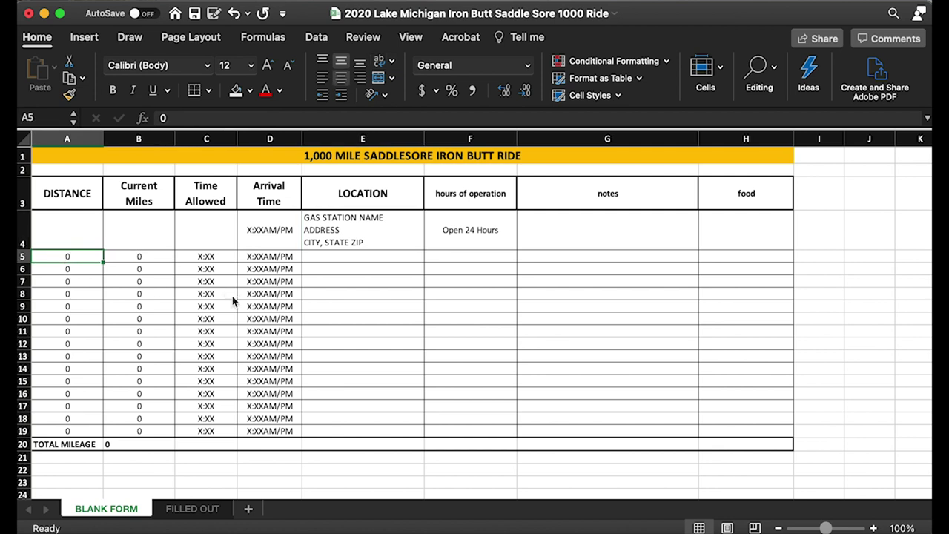
{"action": "type", "text": "72.8"}
{"action": "key", "text": "Tab"}
{"action": "key", "text": "Tab"}
{"action": "type", "text": "1"}
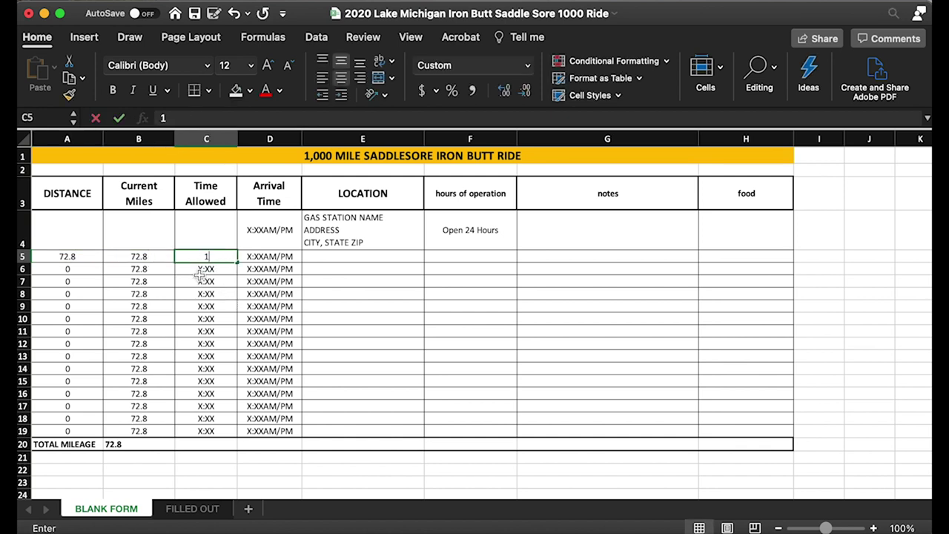
{"action": "type", "text": ":12"}
{"action": "key", "text": "Tab"}
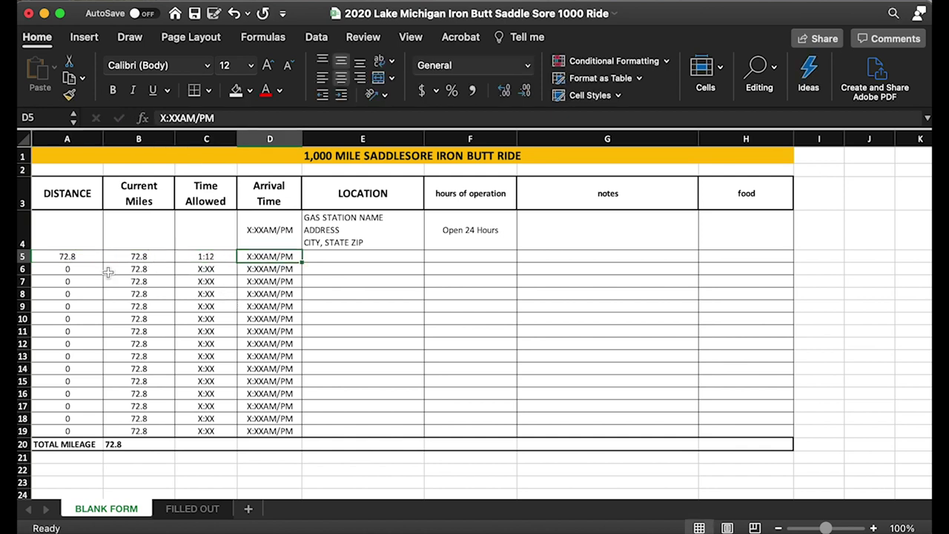
Step: Enter the second leg in row 6 with distance 49.3 and time allowed 0:51
{"action": "left_click", "coordinate": [88, 269]}
{"action": "type", "text": "49.3"}
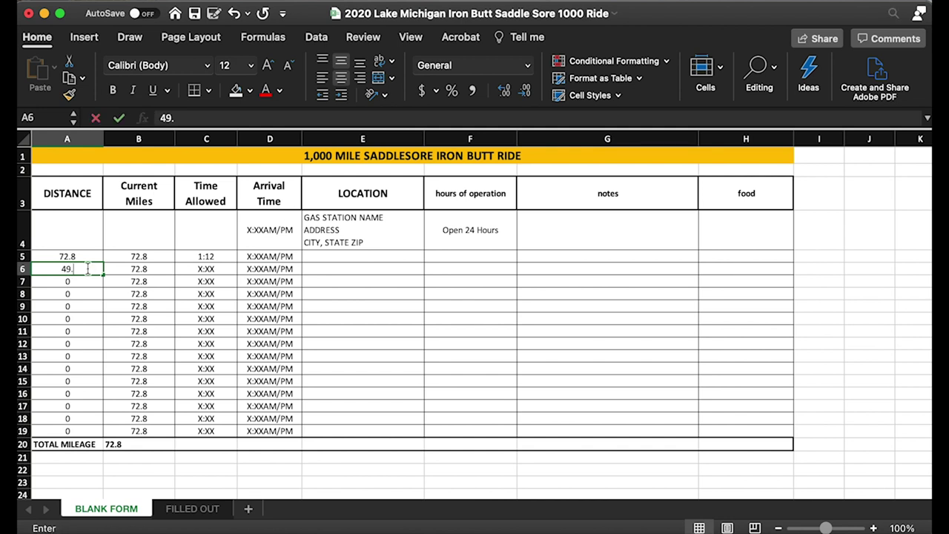
{"action": "key", "text": "Tab"}
{"action": "key", "text": "Tab"}
{"action": "type", "text": "0:51"}
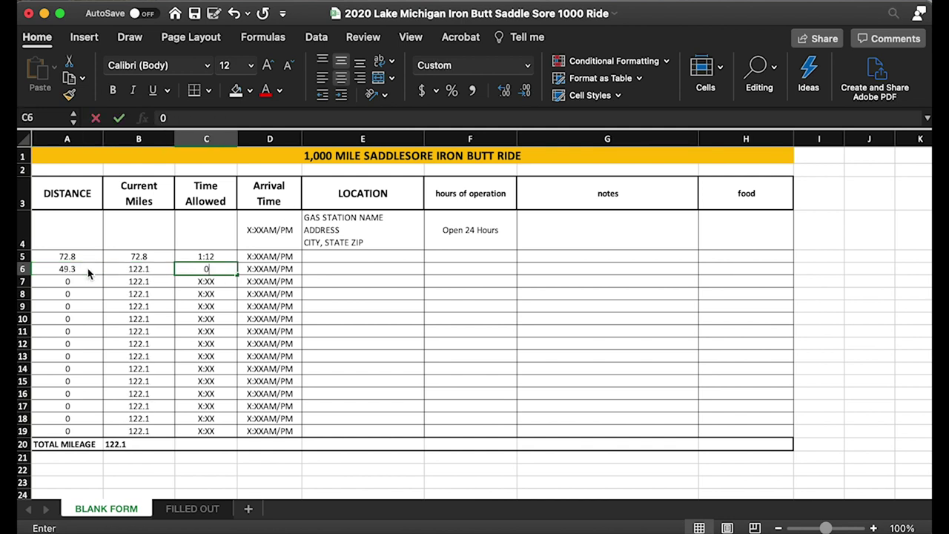
{"action": "key", "text": "Tab"}
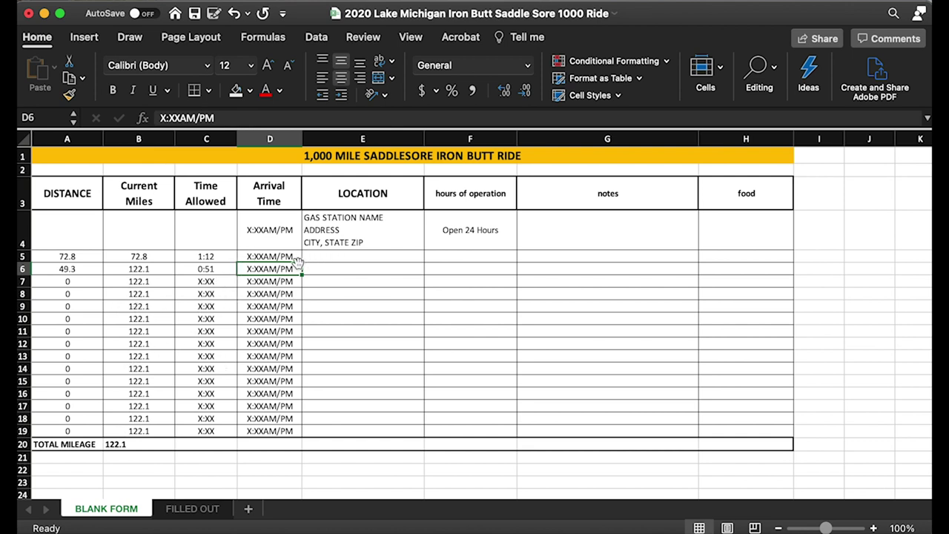
Step: Open the FILLED OUT sheet and review the completed itinerary from the first stop down to the total mileage row
{"action": "left_click", "coordinate": [198, 511]}
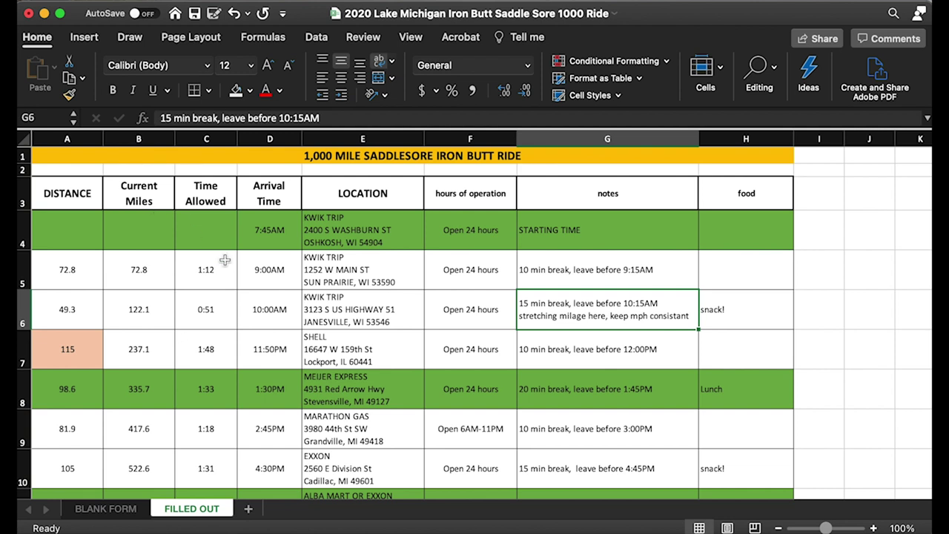
{"action": "scroll", "coordinate": [245, 275], "scroll_direction": "down", "scroll_amount": 3}
{"action": "scroll", "coordinate": [245, 274], "scroll_direction": "down", "scroll_amount": 8}
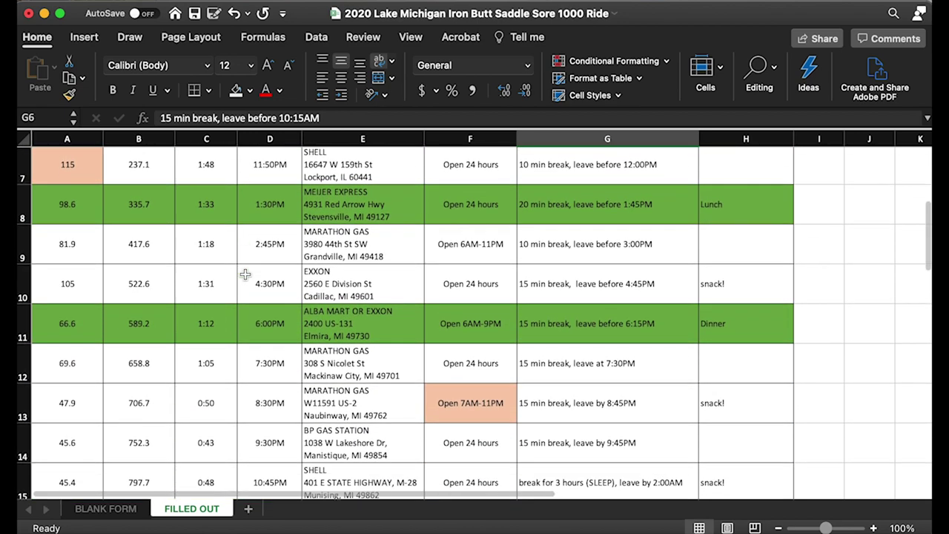
{"action": "scroll", "coordinate": [245, 274], "scroll_direction": "down", "scroll_amount": 2}
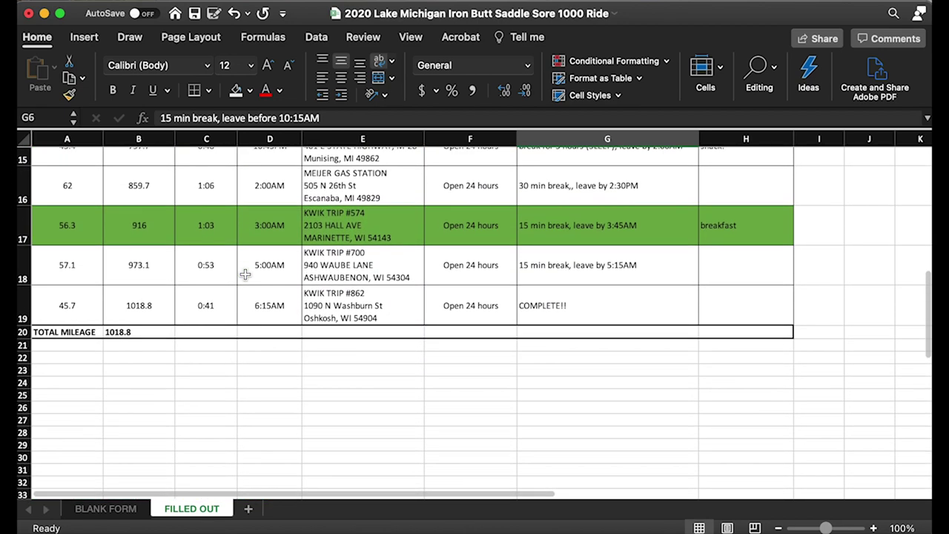
Step: Try 12:00PM as the arrival time of the final stop in D19 and undo the change
{"action": "left_click", "coordinate": [263, 312]}
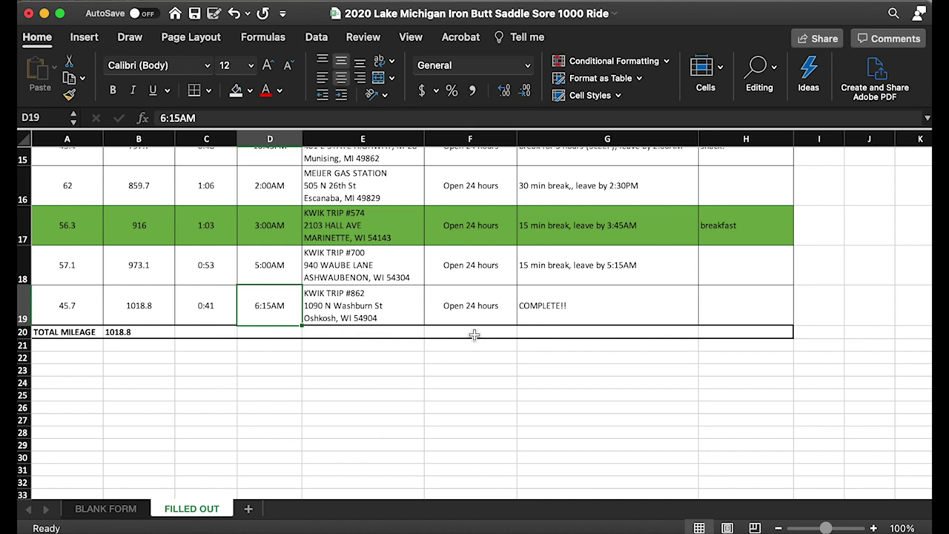
{"action": "type", "text": "12:))"}
{"action": "key", "text": "BackSpace"}
{"action": "key", "text": "BackSpace"}
{"action": "type", "text": "09"}
{"action": "type", "text": "PM"}
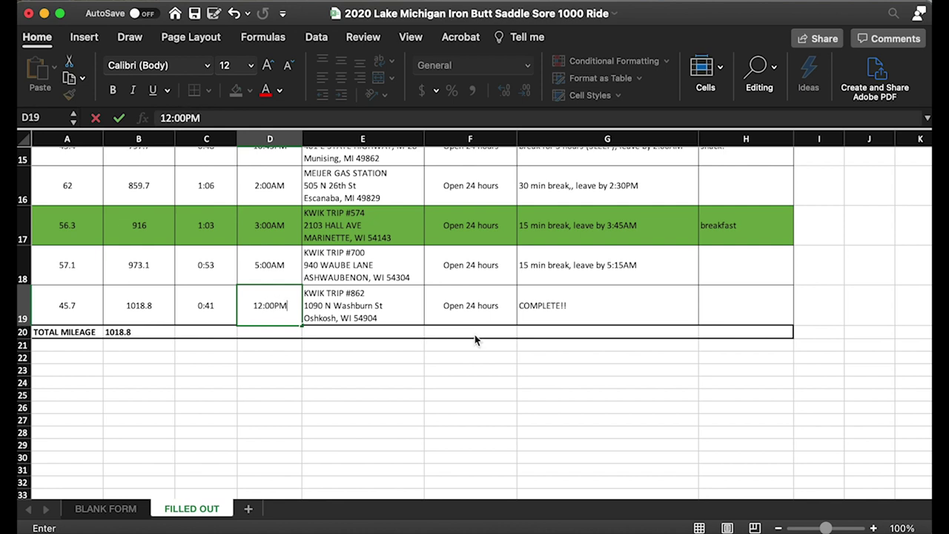
{"action": "key", "text": "Tab"}
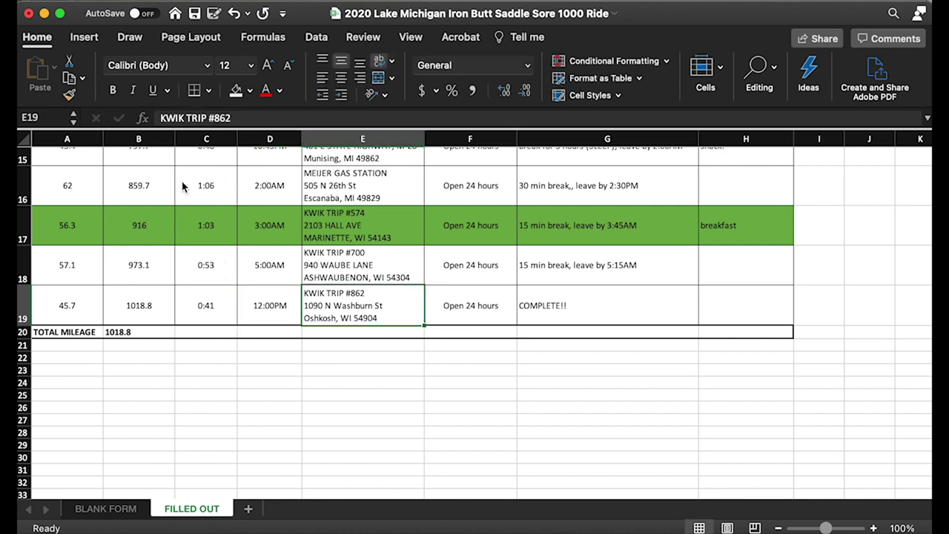
{"action": "key", "text": "super+z"}
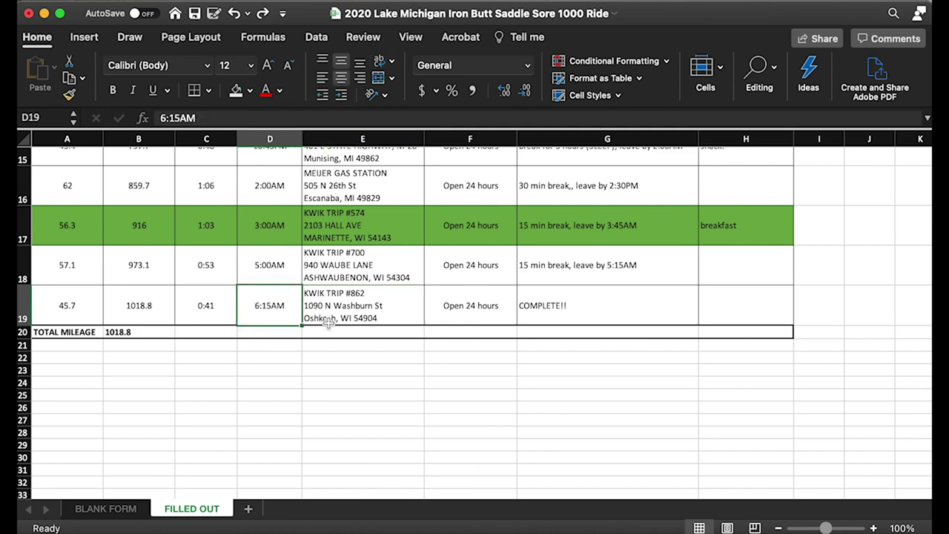
Step: Check the starting time in D4 against the first stop's arrival time in D5 and break note in G5
{"action": "scroll", "coordinate": [323, 308], "scroll_direction": "up", "scroll_amount": 10}
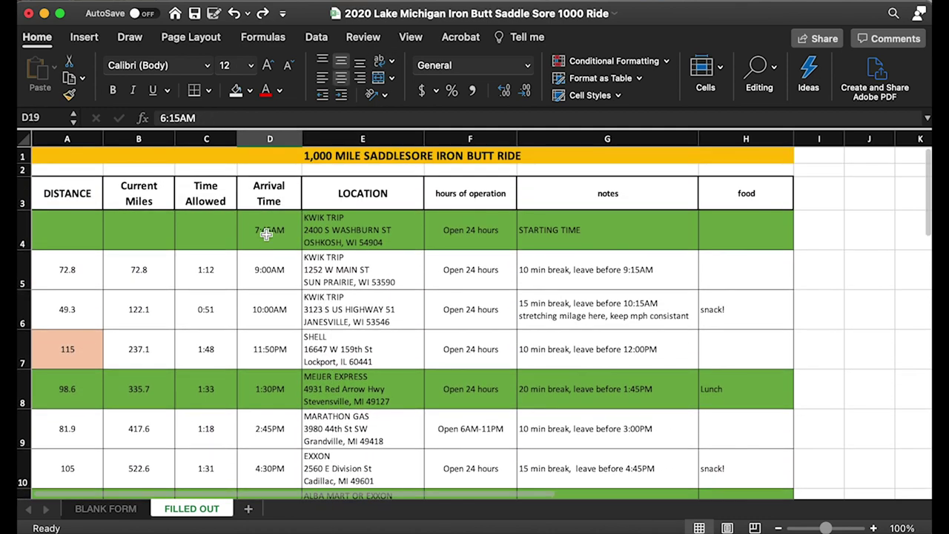
{"action": "left_click", "coordinate": [267, 235]}
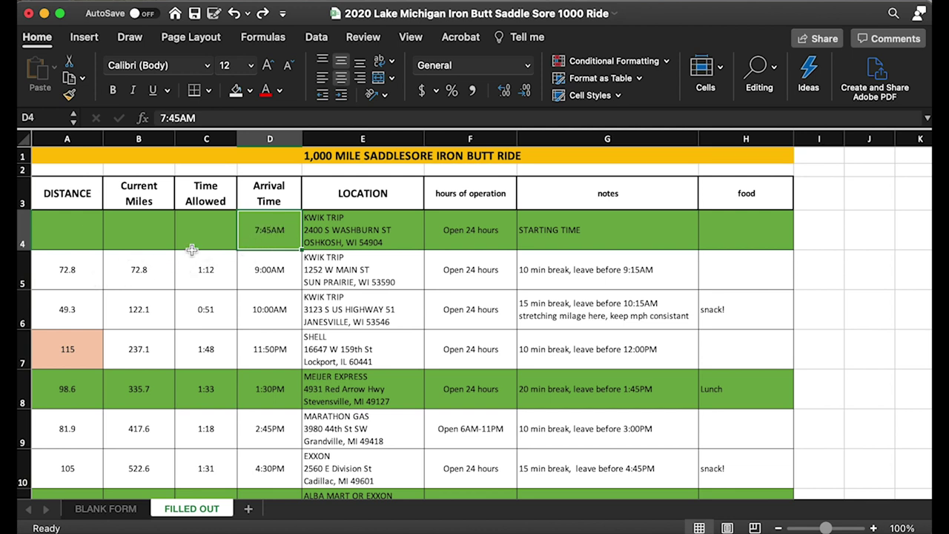
{"action": "scroll", "coordinate": [209, 270], "scroll_direction": "down", "scroll_amount": 1}
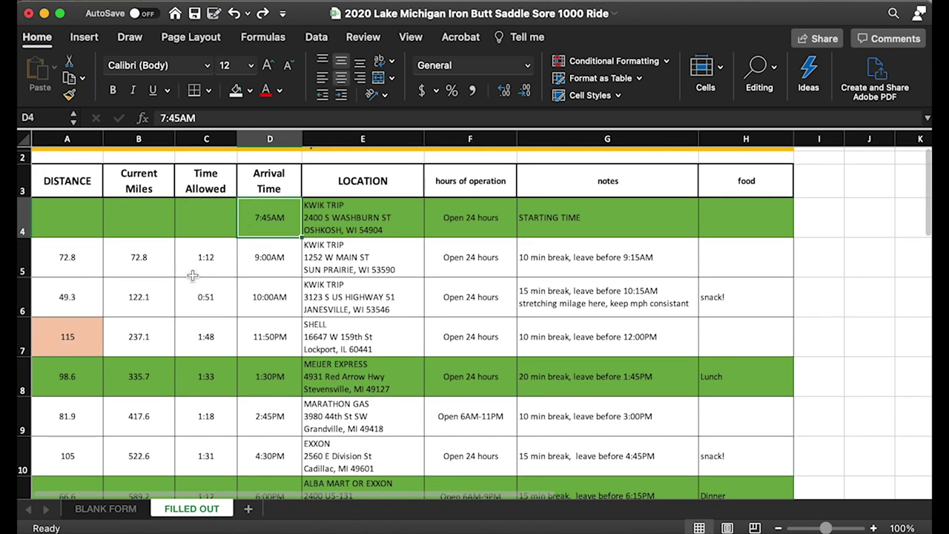
{"action": "left_click", "coordinate": [267, 259]}
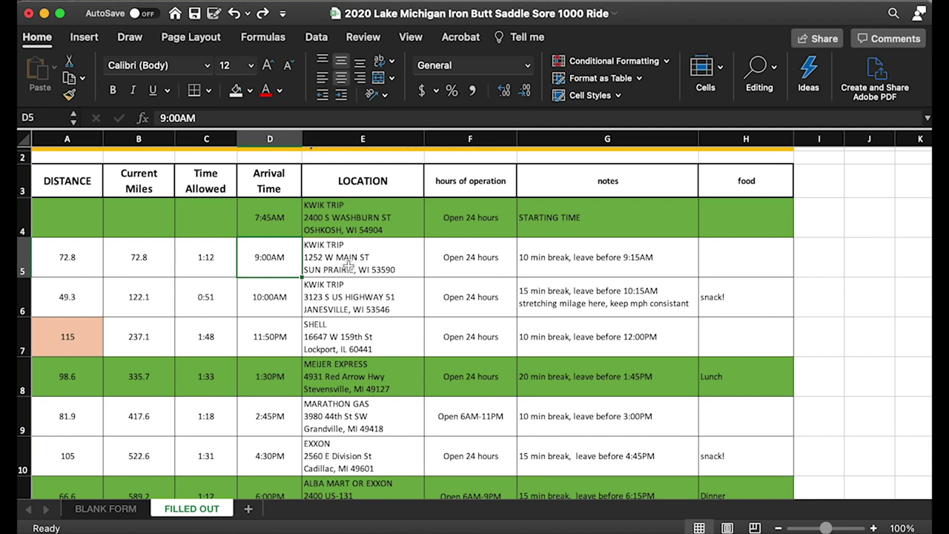
{"action": "left_click", "coordinate": [532, 259]}
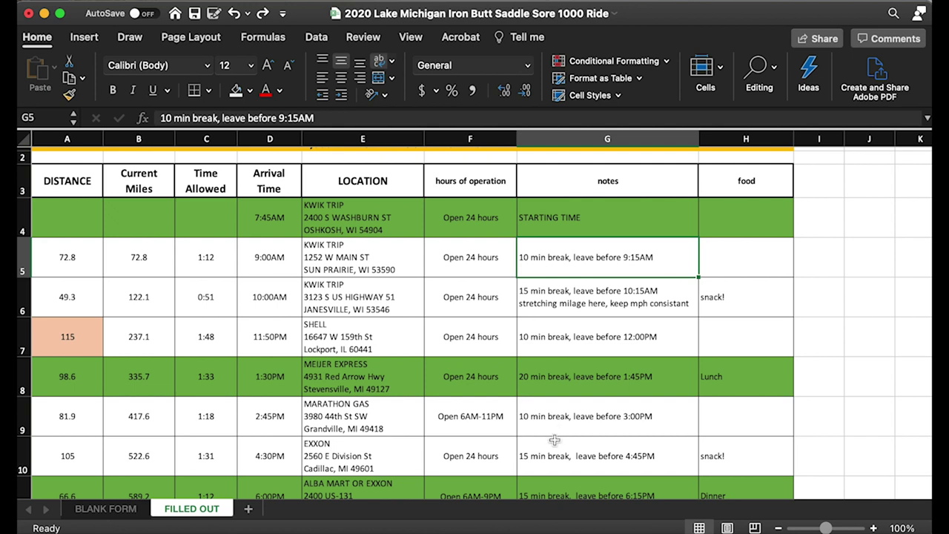
Step: Highlight the leave-before time in the G5 note and check it against the next leg's time allowed in C6
{"action": "double_click", "coordinate": [576, 257]}
{"action": "left_click_drag", "start_coordinate": [576, 257], "coordinate": [662, 257]}
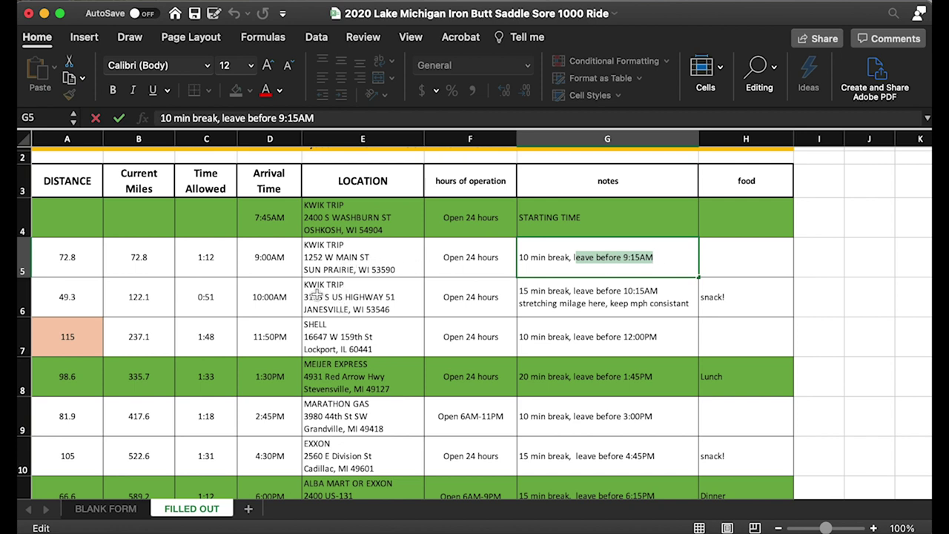
{"action": "left_click", "coordinate": [635, 256]}
{"action": "left_click", "coordinate": [635, 256]}
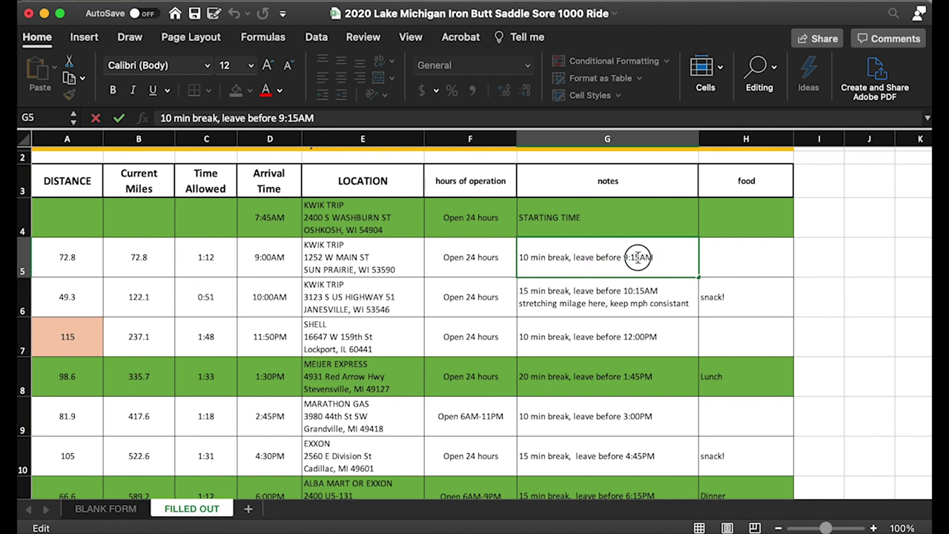
{"action": "left_click_drag", "start_coordinate": [625, 257], "coordinate": [623, 257]}
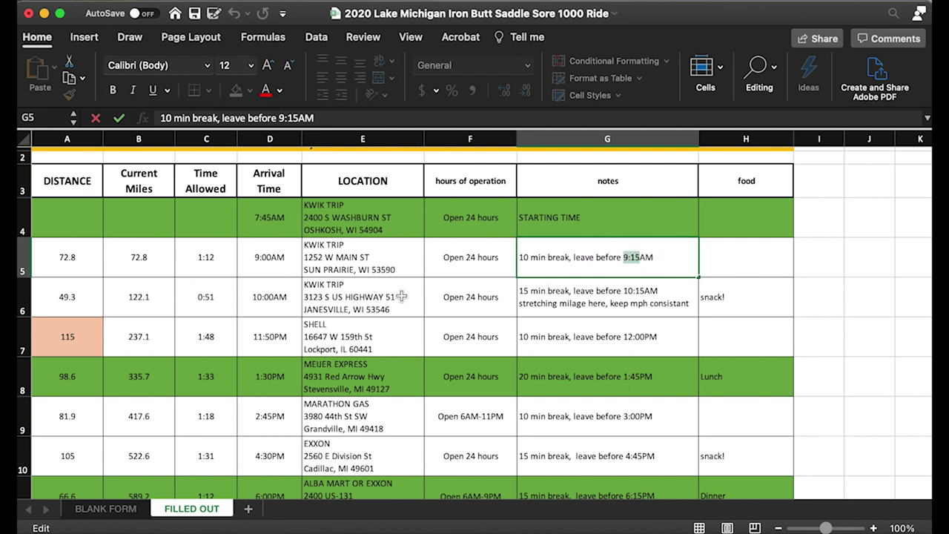
{"action": "left_click", "coordinate": [217, 310]}
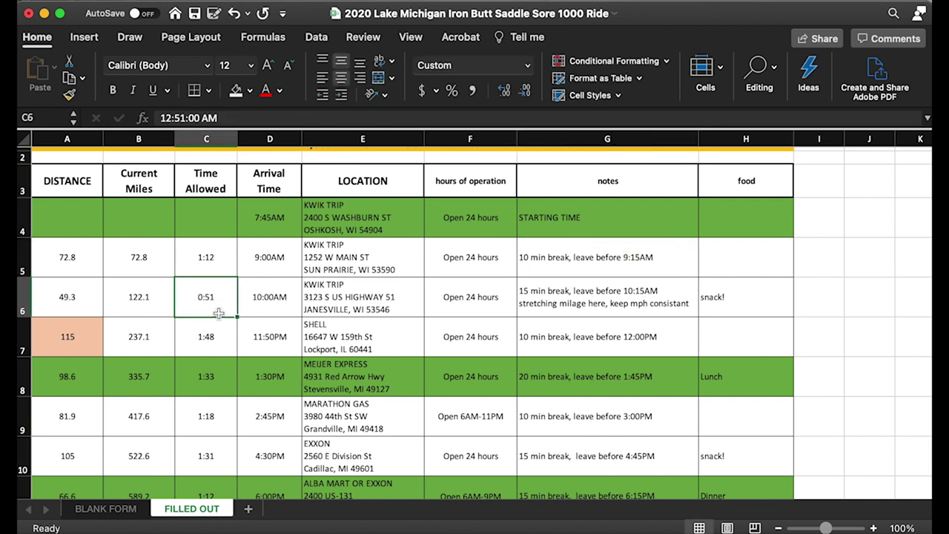
Step: Check the Janesville stop's location in E6 and arrival time in D6 against the highlighted leg distance in A7
{"action": "left_click", "coordinate": [362, 298]}
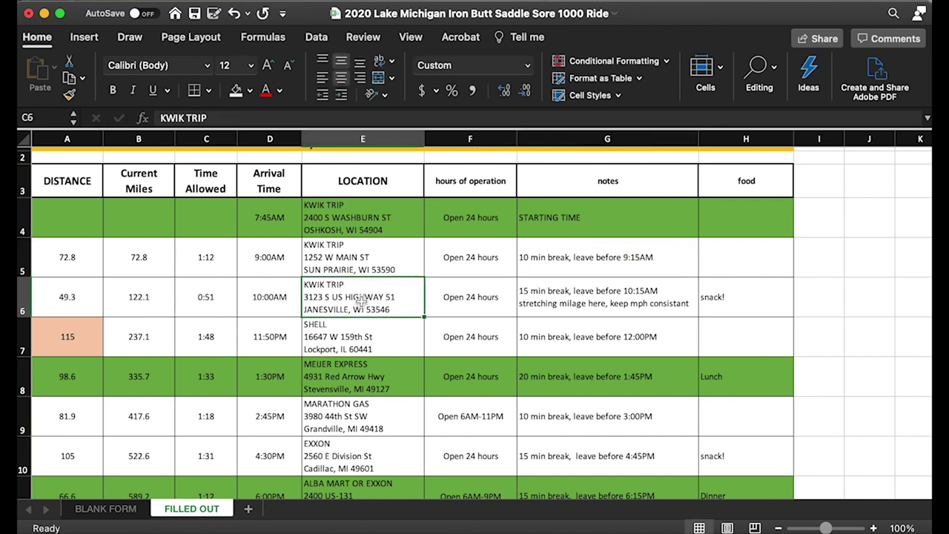
{"action": "left_click", "coordinate": [278, 304]}
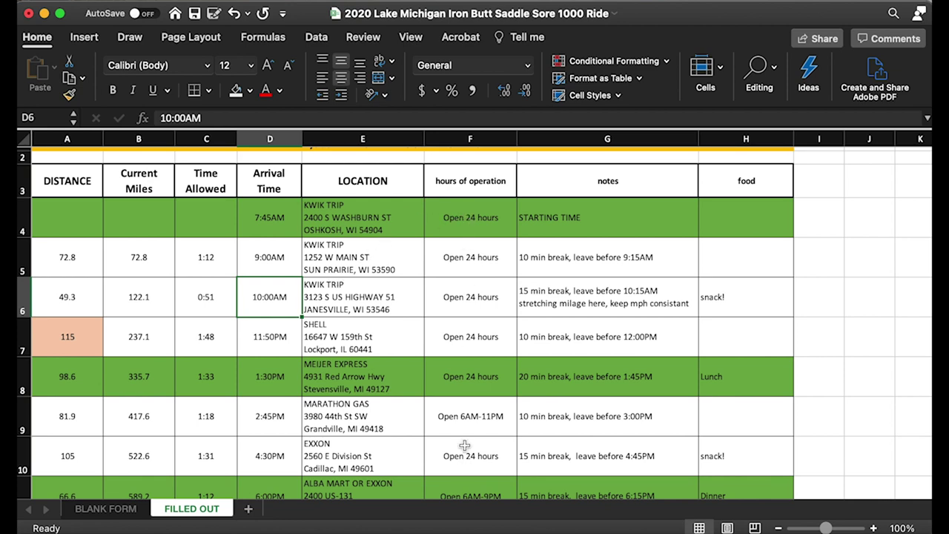
{"action": "scroll", "coordinate": [465, 419], "scroll_direction": "down", "scroll_amount": 2}
{"action": "scroll", "coordinate": [465, 419], "scroll_direction": "down", "scroll_amount": 2}
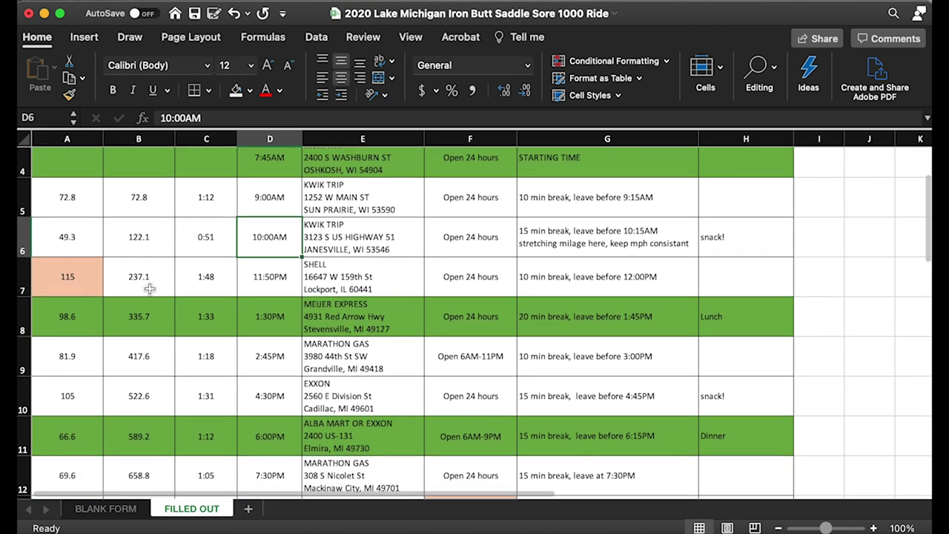
{"action": "left_click", "coordinate": [81, 278]}
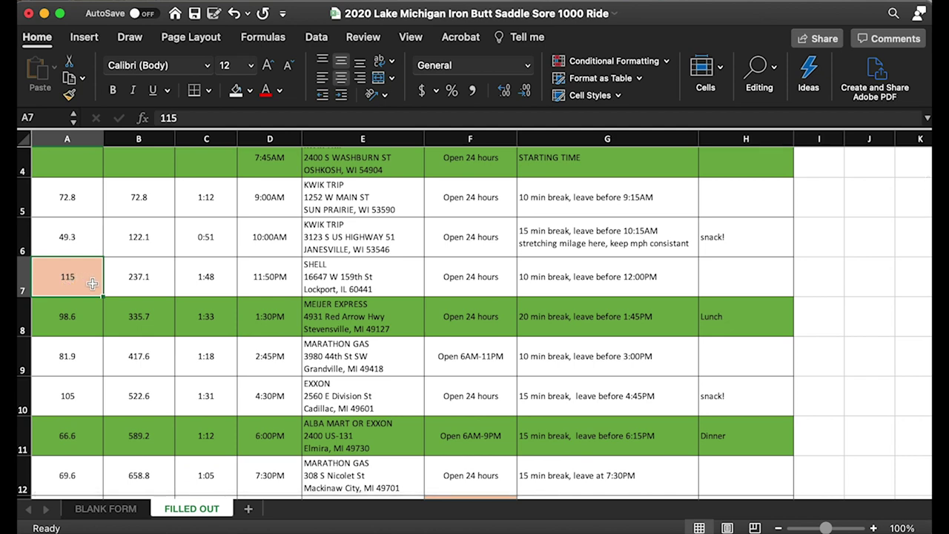
Step: Examine the highlighted hours of operation in F13 for the Naubinway Marathon gas stop
{"action": "scroll", "coordinate": [87, 284], "scroll_direction": "down", "scroll_amount": 2}
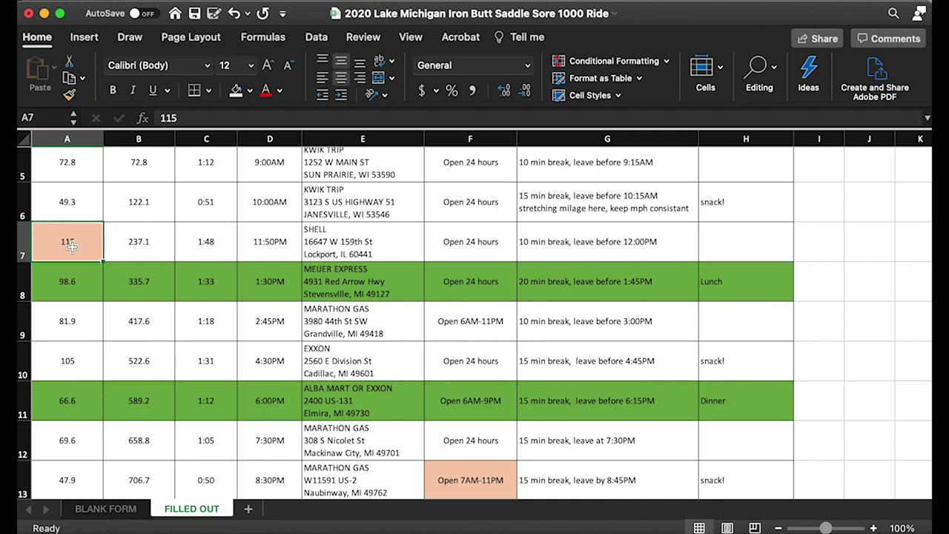
{"action": "scroll", "coordinate": [364, 310], "scroll_direction": "down", "scroll_amount": 2}
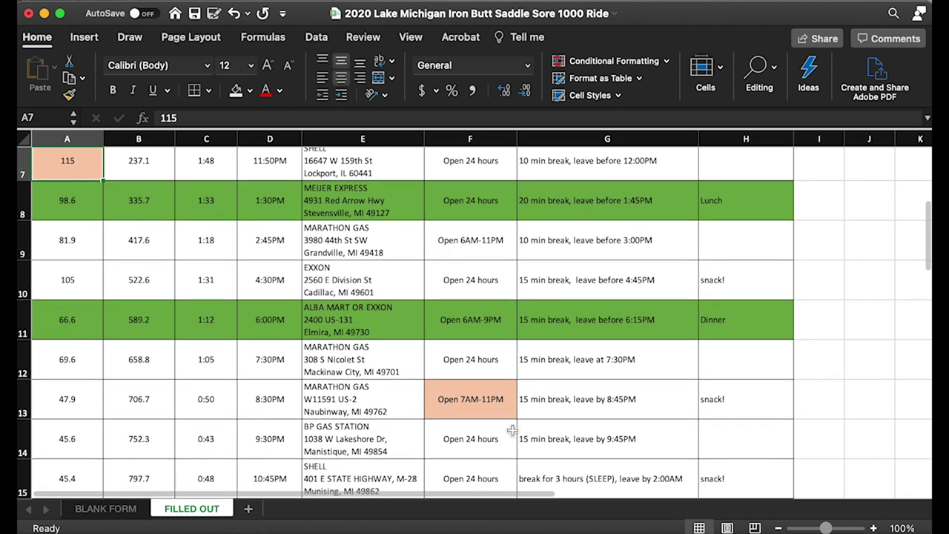
{"action": "left_click", "coordinate": [483, 410]}
Step: Review the remaining stops, breaks and opening hours down to the total mileage row and return to the start of the itinerary
{"action": "scroll", "coordinate": [488, 417], "scroll_direction": "down", "scroll_amount": 2}
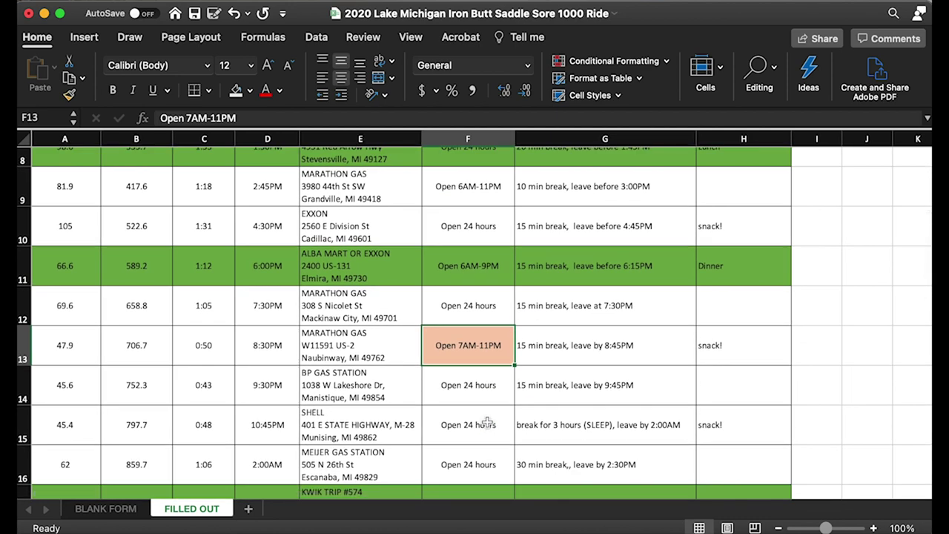
{"action": "scroll", "coordinate": [486, 419], "scroll_direction": "down", "scroll_amount": 2}
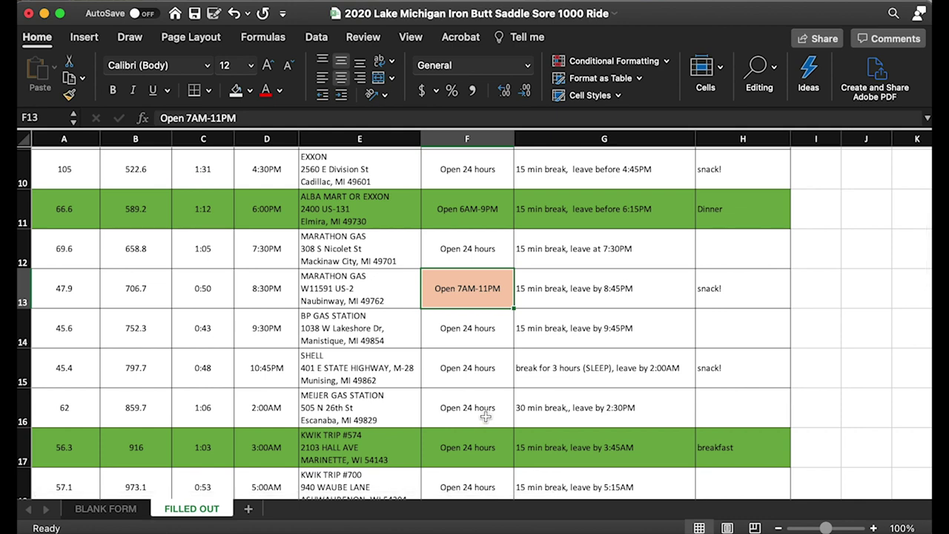
{"action": "scroll", "coordinate": [479, 362], "scroll_direction": "down", "scroll_amount": 3}
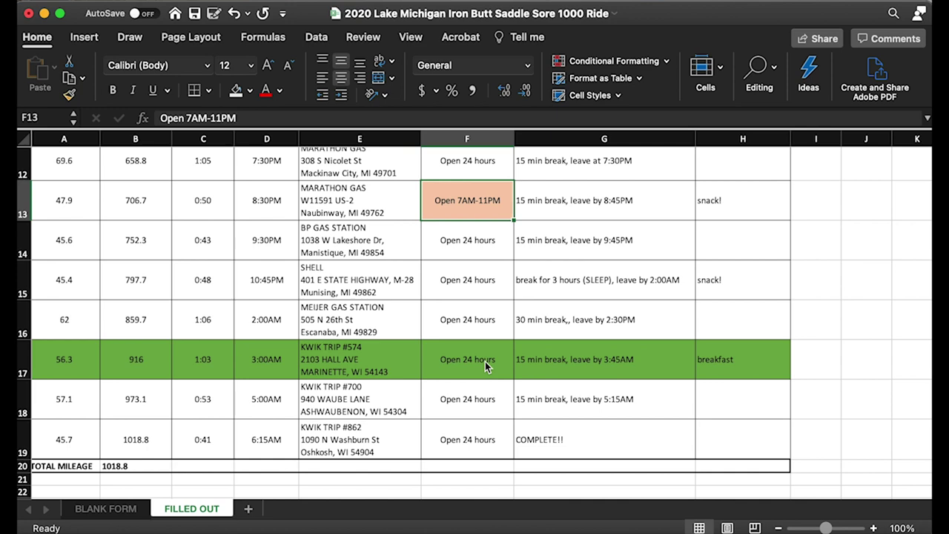
{"action": "scroll", "coordinate": [486, 361], "scroll_direction": "up", "scroll_amount": 1}
{"action": "scroll", "coordinate": [486, 364], "scroll_direction": "down", "scroll_amount": 2}
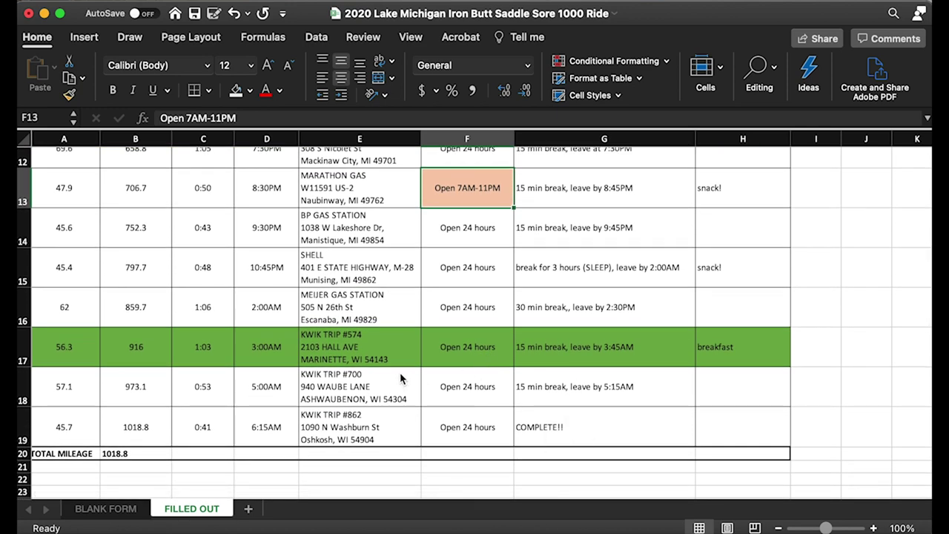
{"action": "scroll", "coordinate": [541, 359], "scroll_direction": "up", "scroll_amount": 5}
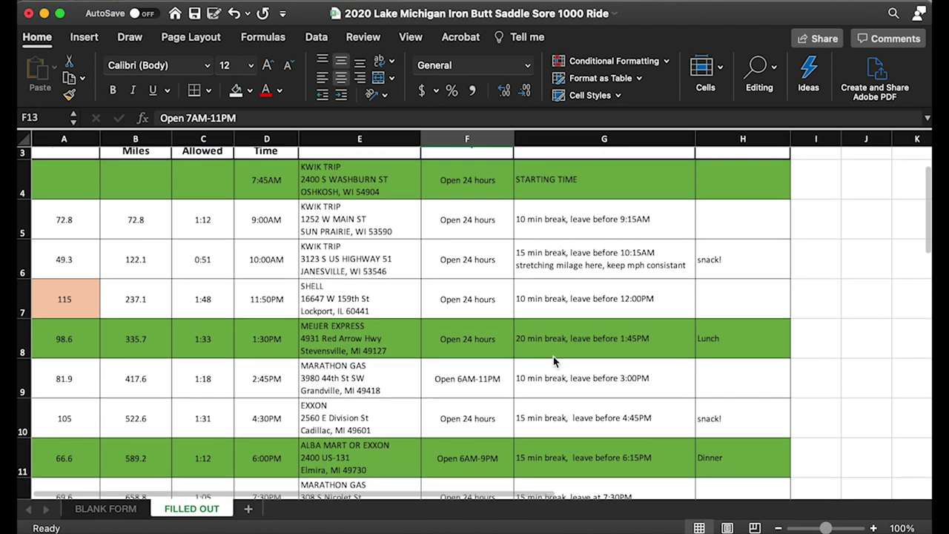
{"action": "scroll", "coordinate": [552, 361], "scroll_direction": "up", "scroll_amount": 2}
Step: Open the BLANK FORM sheet and inspect the time allowed in C6 and the current miles formula in B7
{"action": "left_click", "coordinate": [105, 508]}
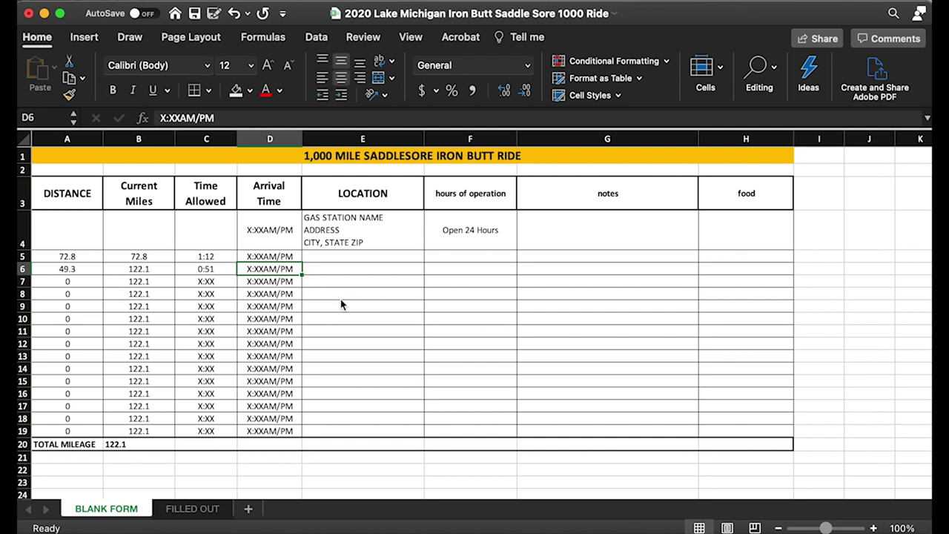
{"action": "left_click", "coordinate": [207, 269]}
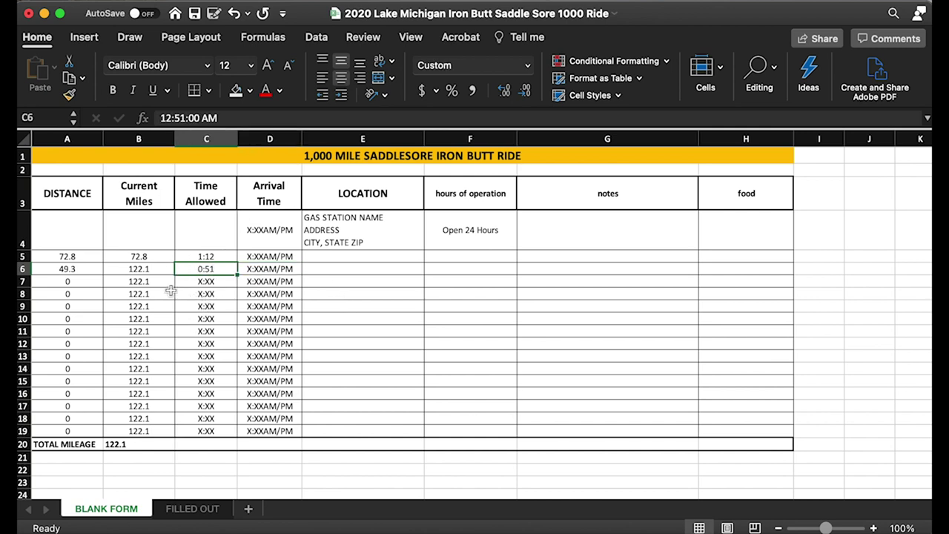
{"action": "left_click", "coordinate": [139, 282]}
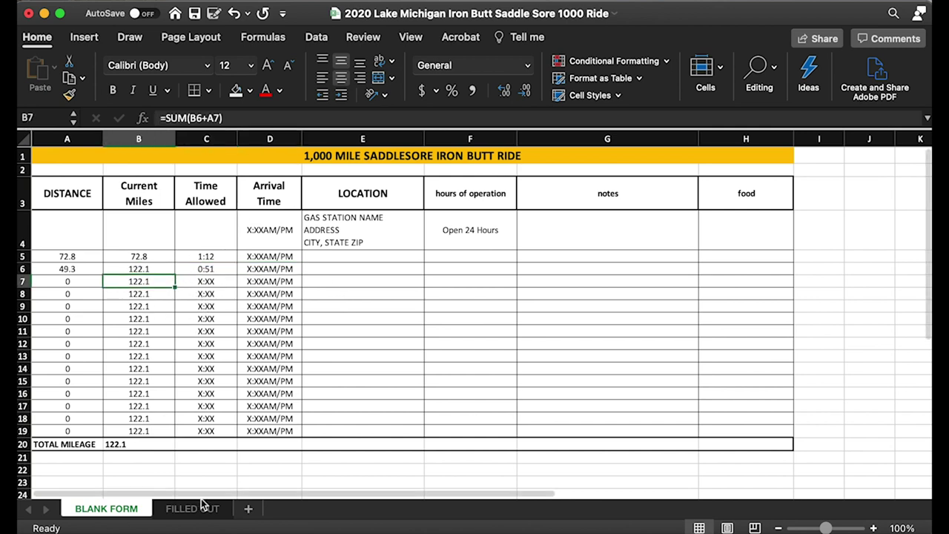
Step: Inspect the current miles formula in B10 of the FILLED OUT sheet, review the following stops, and return to the BLANK FORM sheet
{"action": "left_click", "coordinate": [161, 508]}
{"action": "scroll", "coordinate": [152, 445], "scroll_direction": "down", "scroll_amount": 2}
{"action": "left_click", "coordinate": [144, 406]}
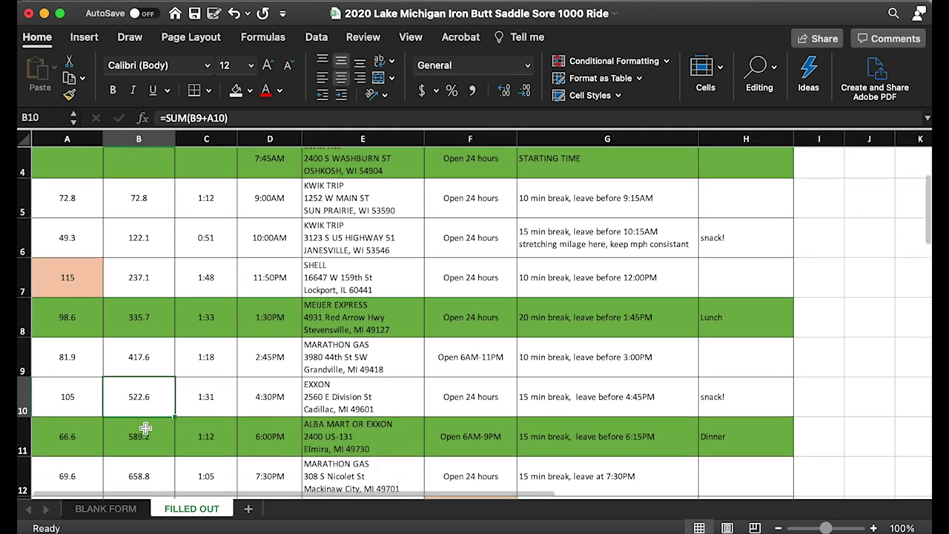
{"action": "scroll", "coordinate": [144, 400], "scroll_direction": "down", "scroll_amount": 1}
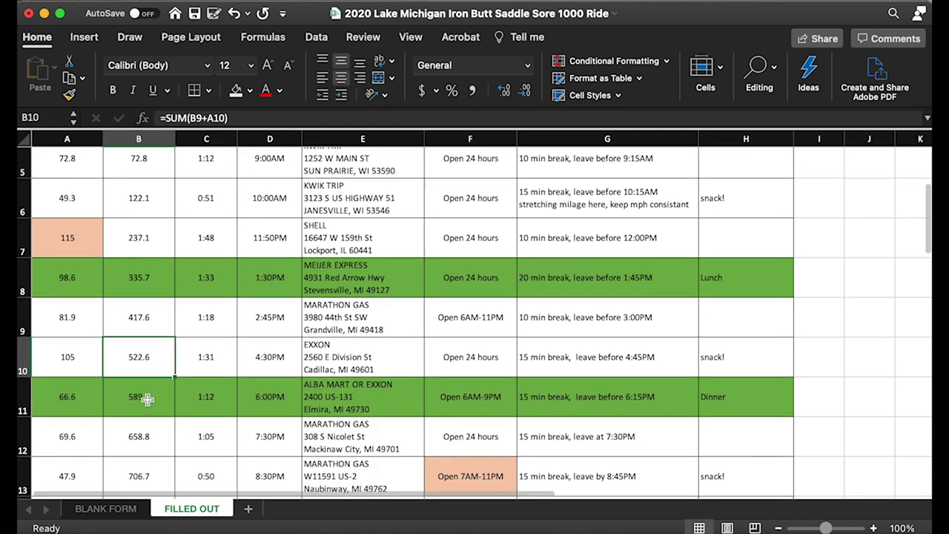
{"action": "scroll", "coordinate": [151, 465], "scroll_direction": "down", "scroll_amount": 1}
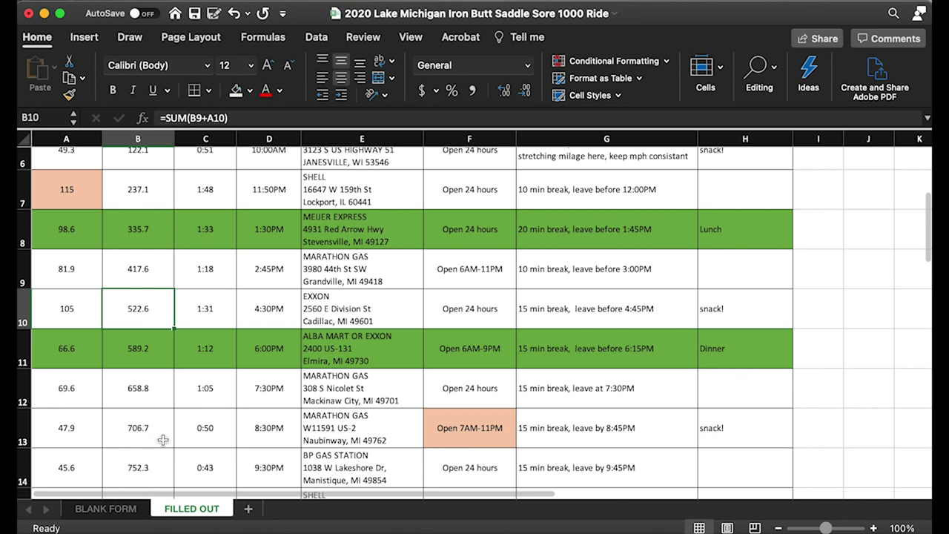
{"action": "scroll", "coordinate": [234, 428], "scroll_direction": "down", "scroll_amount": 2}
{"action": "scroll", "coordinate": [206, 373], "scroll_direction": "down", "scroll_amount": 2}
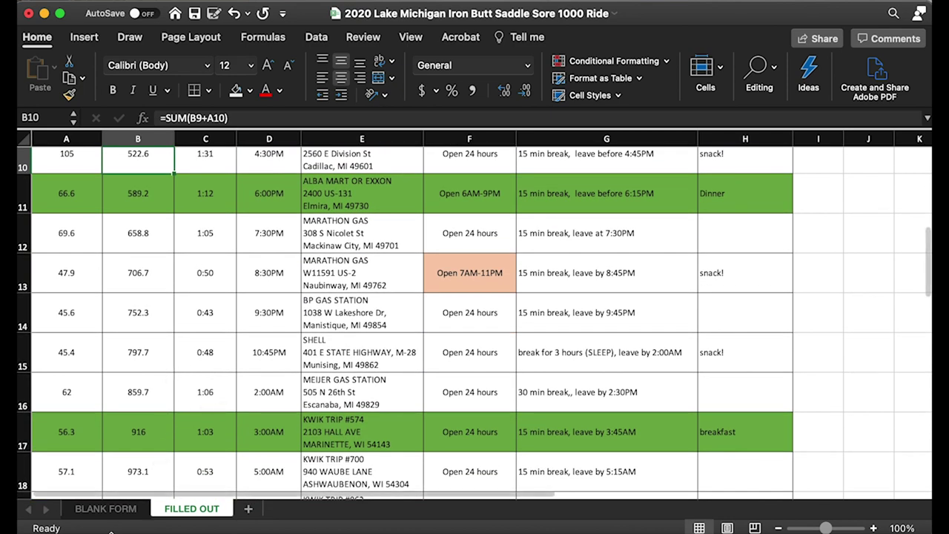
{"action": "left_click", "coordinate": [106, 508]}
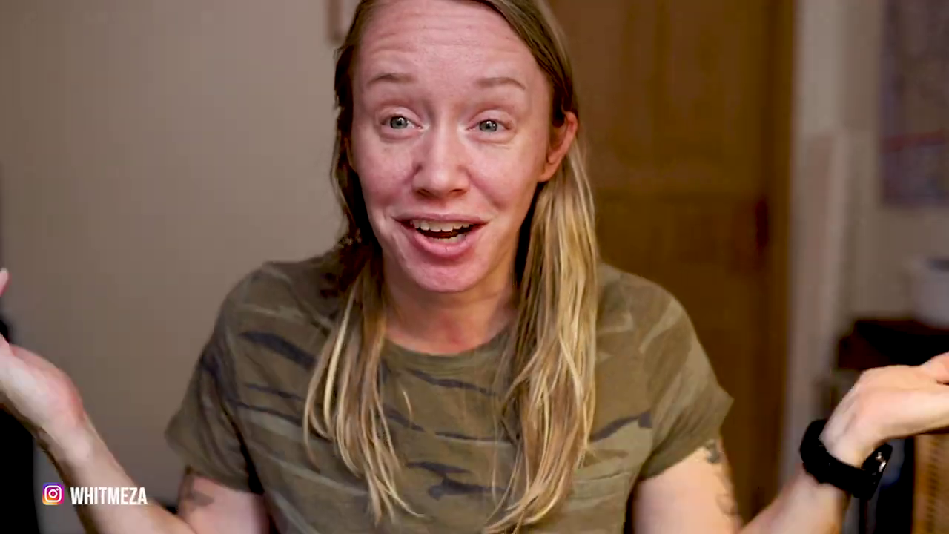